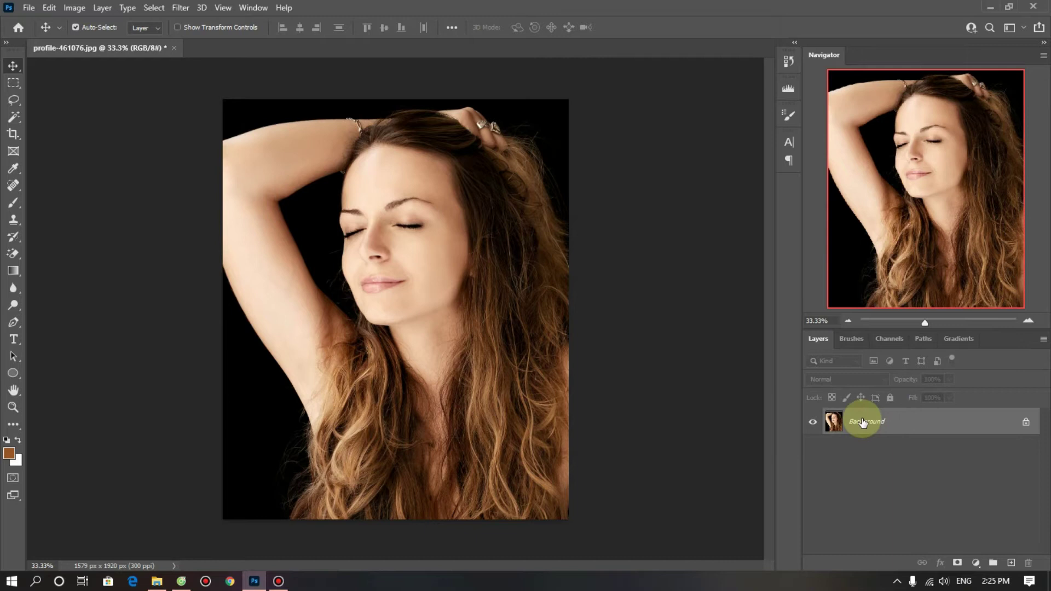
- Duplicate the Background layer of profile-461076.jpg into a new Layer 1 with Ctrl+J
key("ctrl+j")
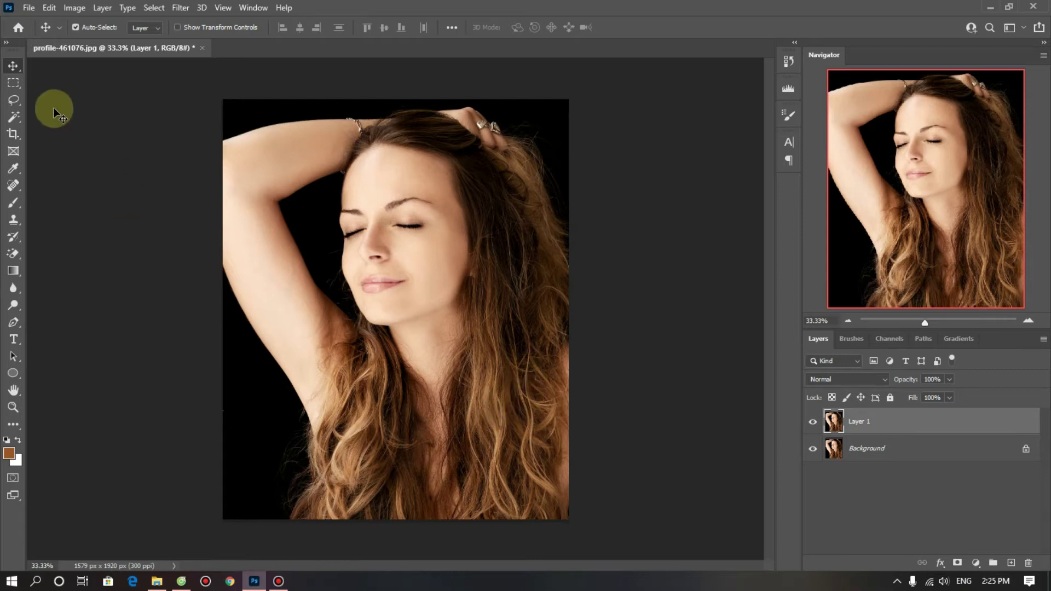
- Lasso a patch of the lower hair and fill it with its Average blur colour
left_click(17, 101)
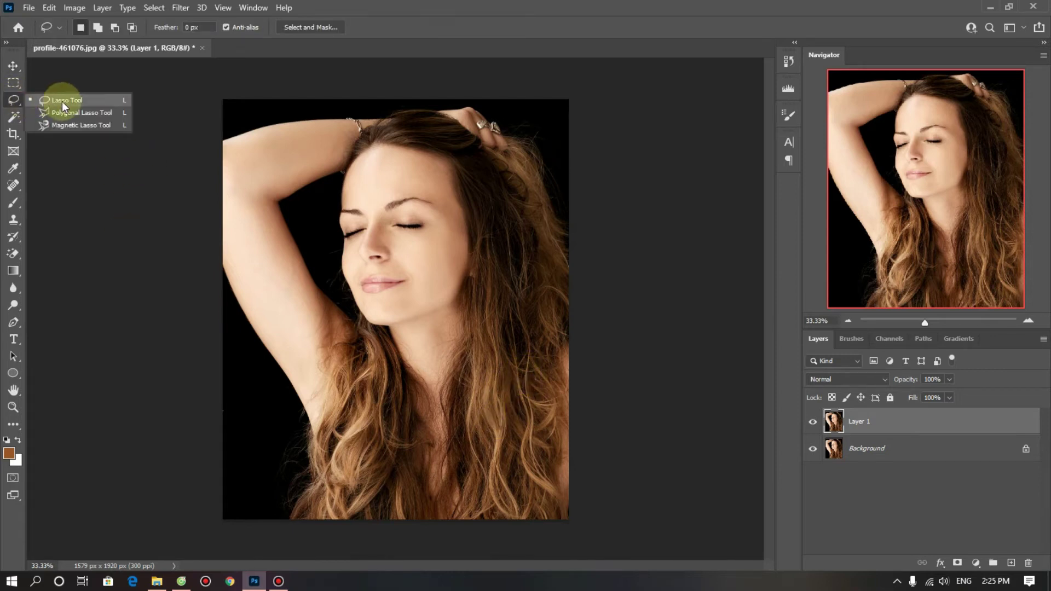
left_click(61, 101)
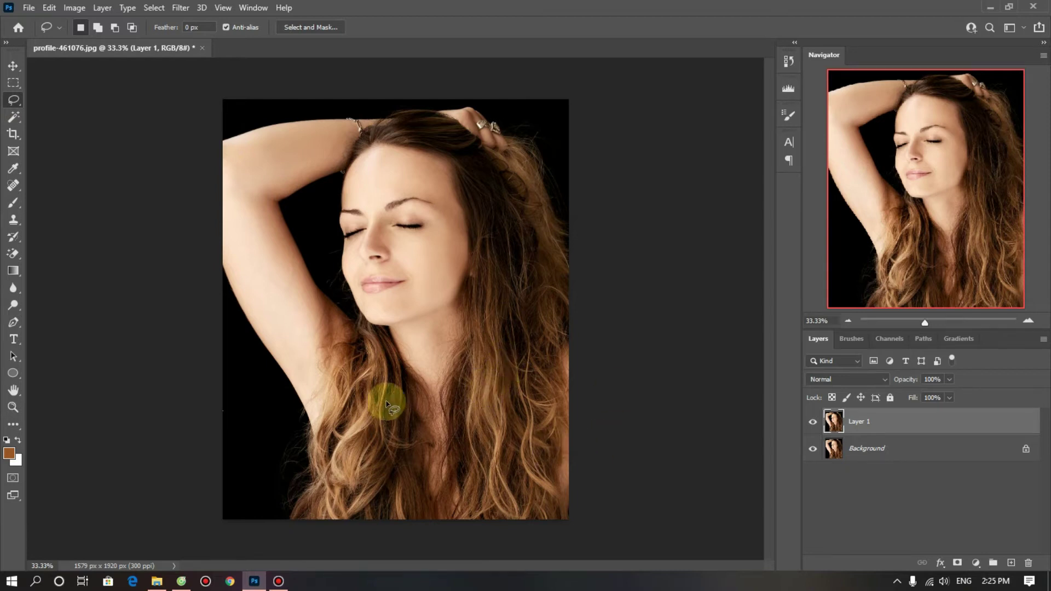
left_click_drag(478, 370, 535, 459)
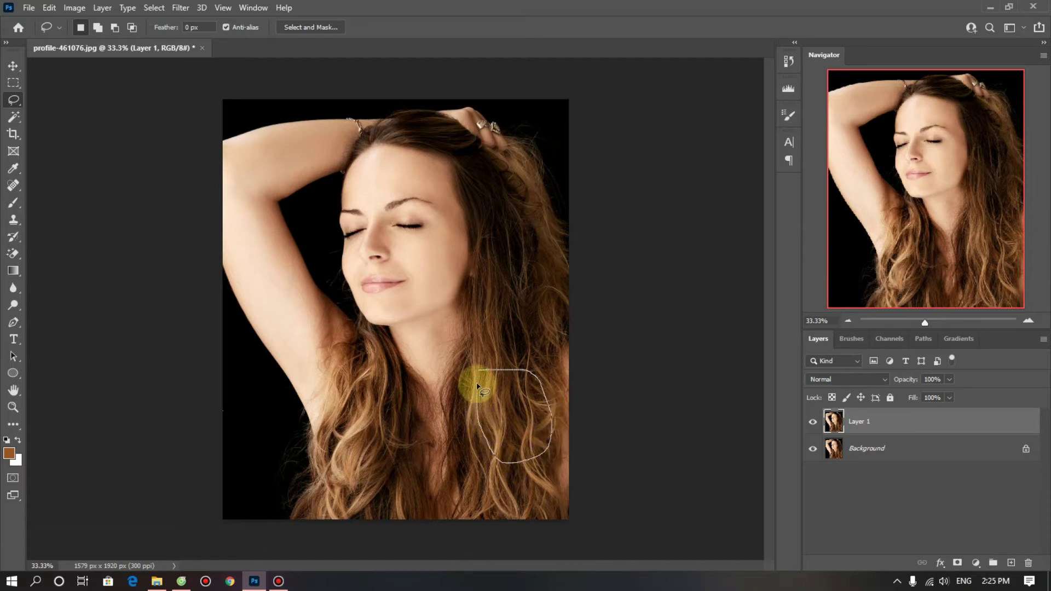
left_click_drag(535, 459, 480, 370)
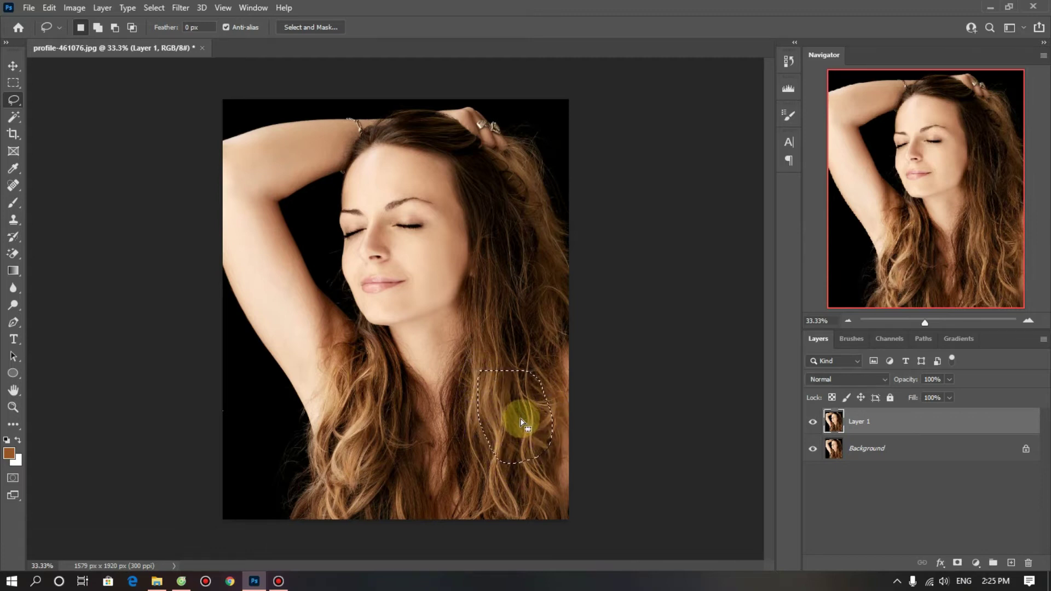
left_click(180, 8)
mouse_move(188, 176)
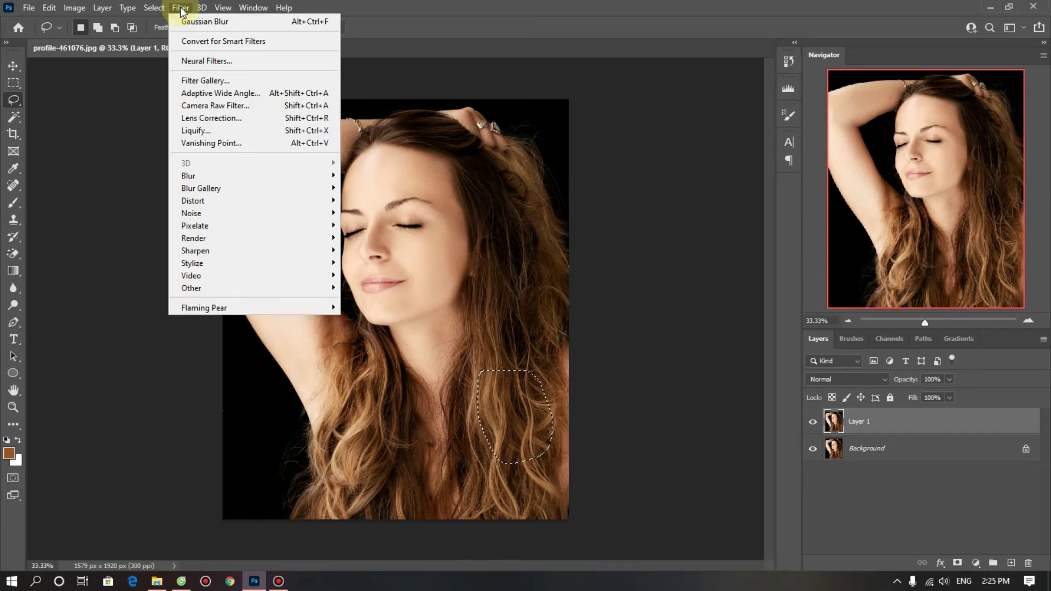
left_click(364, 175)
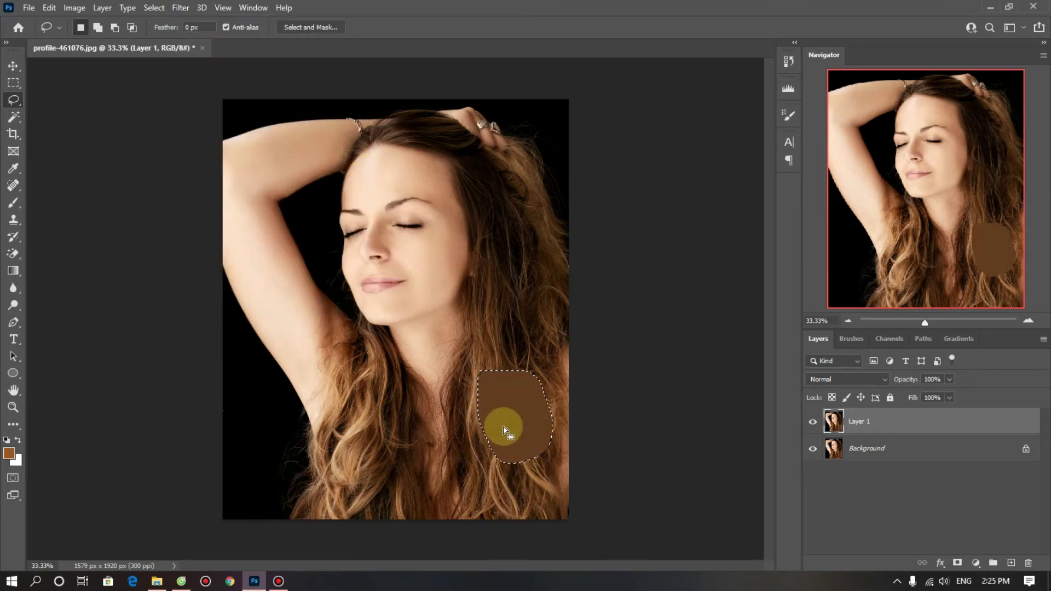
- Sample the averaged patch as foreground colour 623b1f, then deselect
left_click(9, 454)
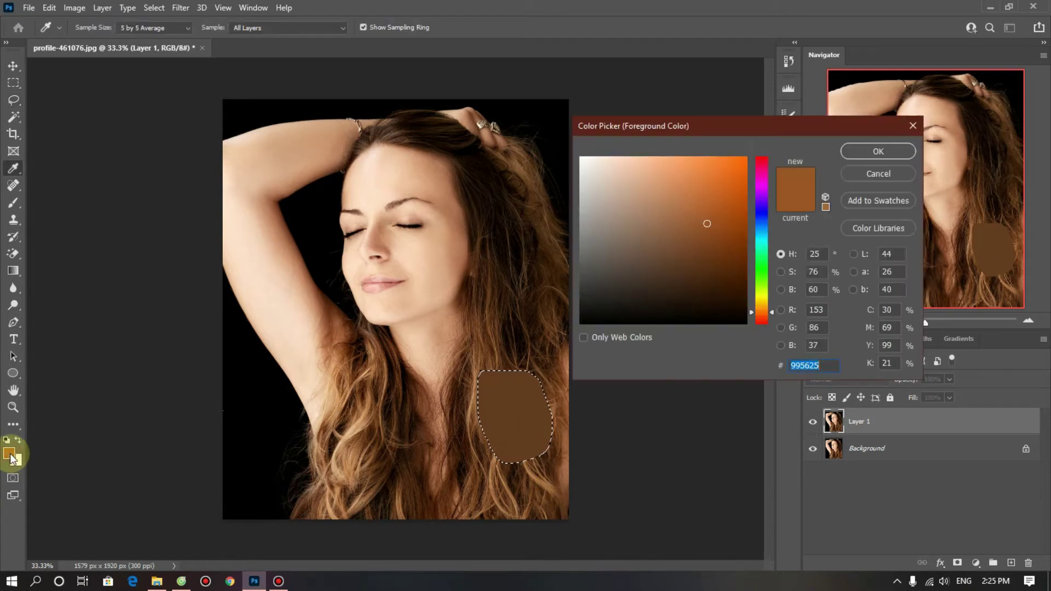
left_click(513, 396)
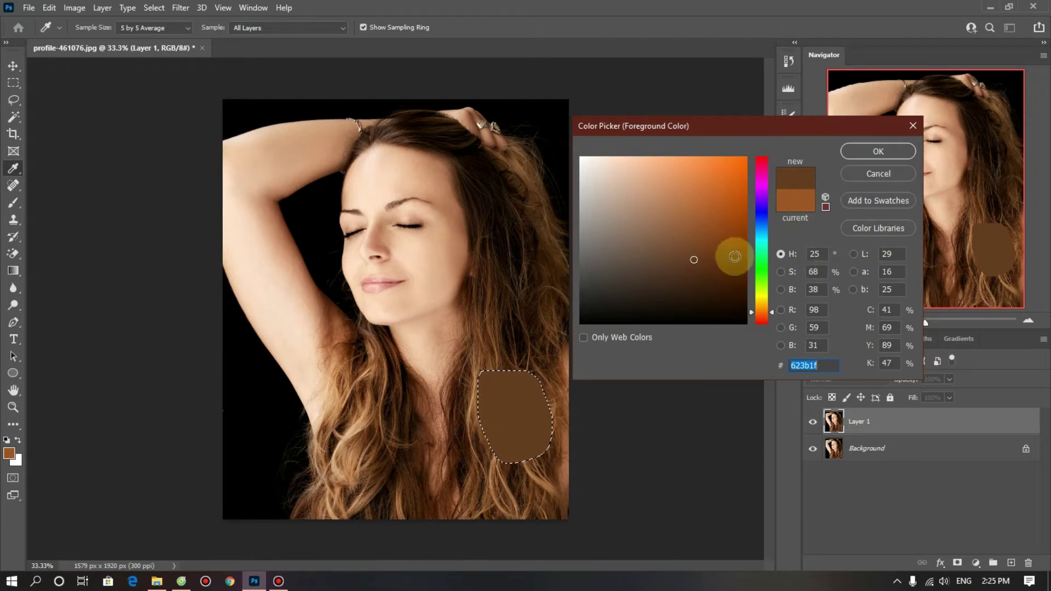
left_click(872, 151)
key("l")
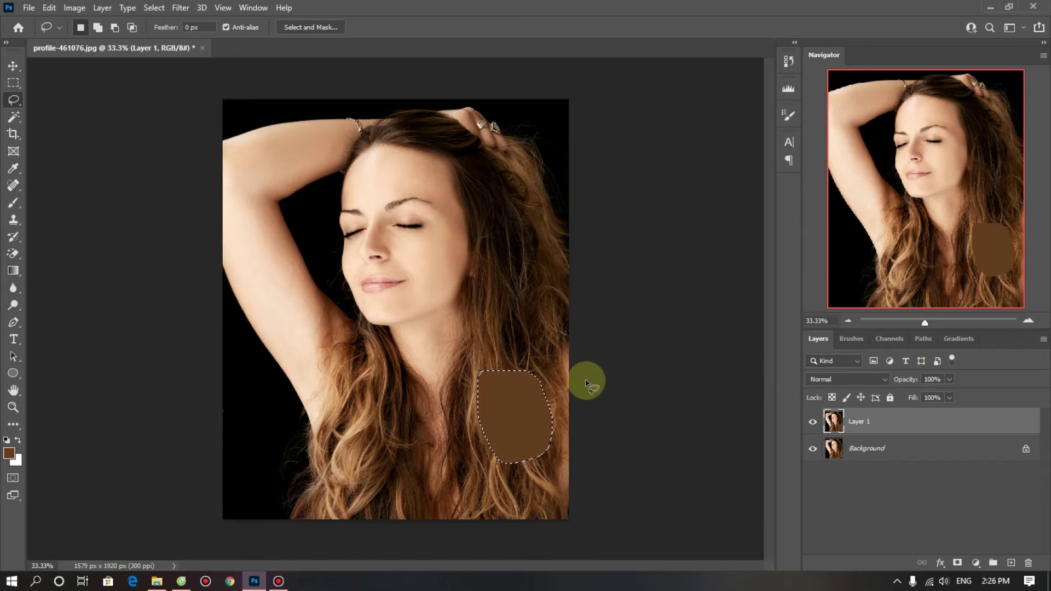
key("ctrl+d")
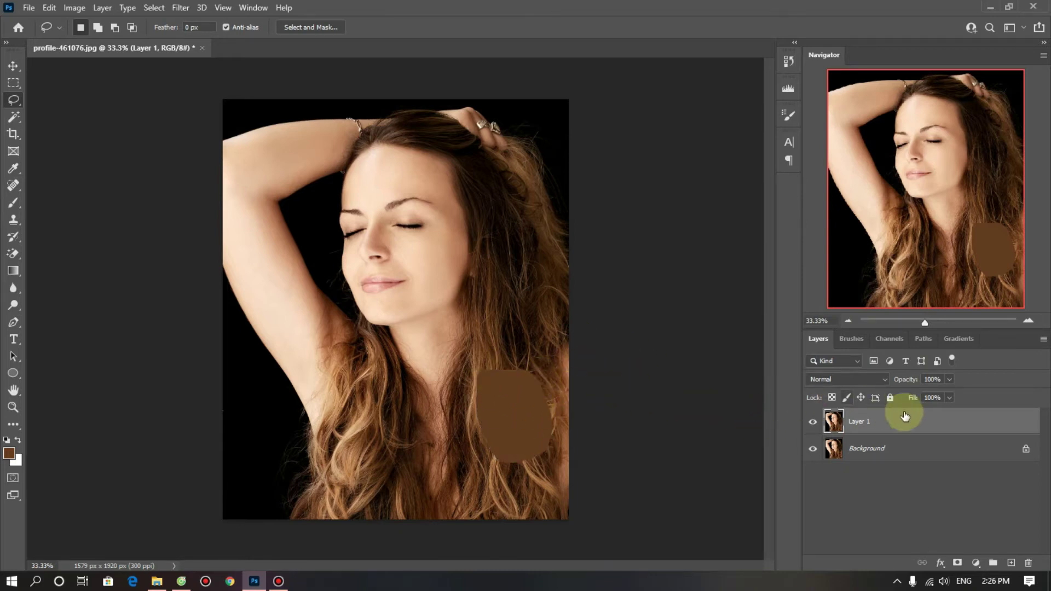
- Delete the patched Layer 1 and set the foreground colour to orange-brown 985524
left_click_drag(893, 426, 1029, 567)
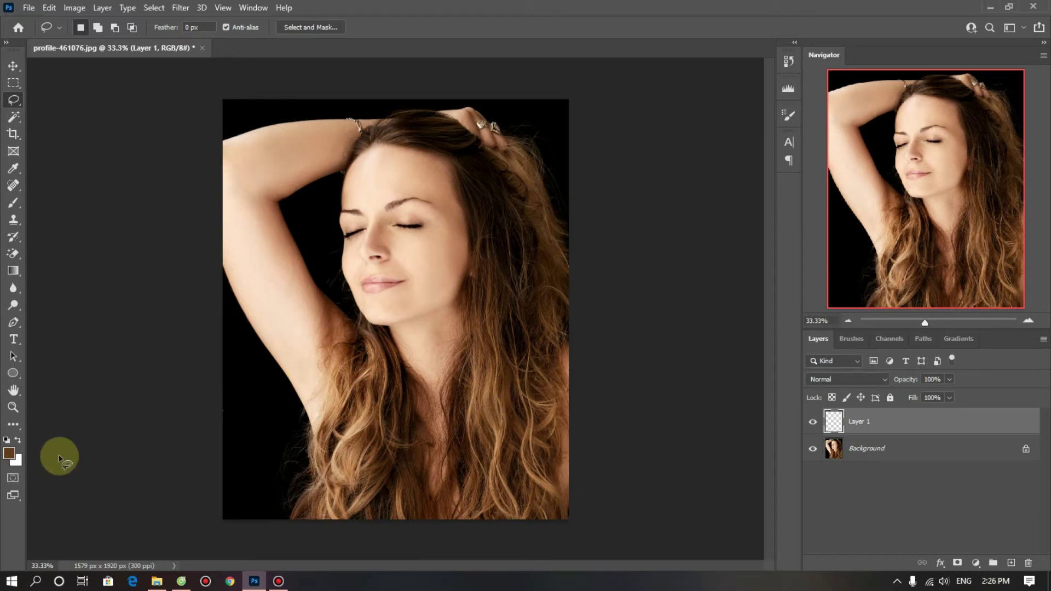
left_click(9, 456)
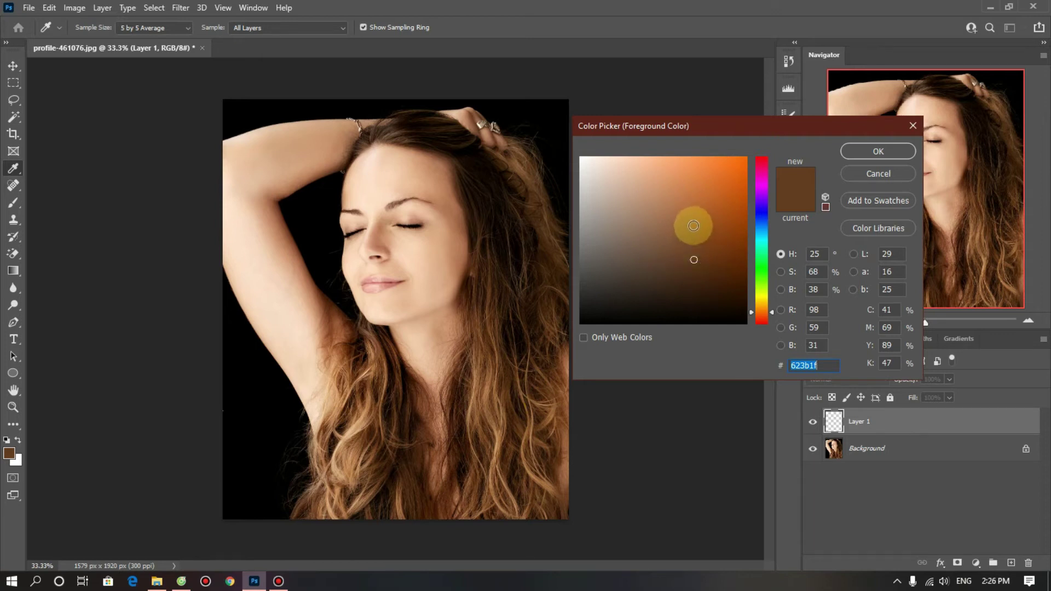
left_click(693, 224)
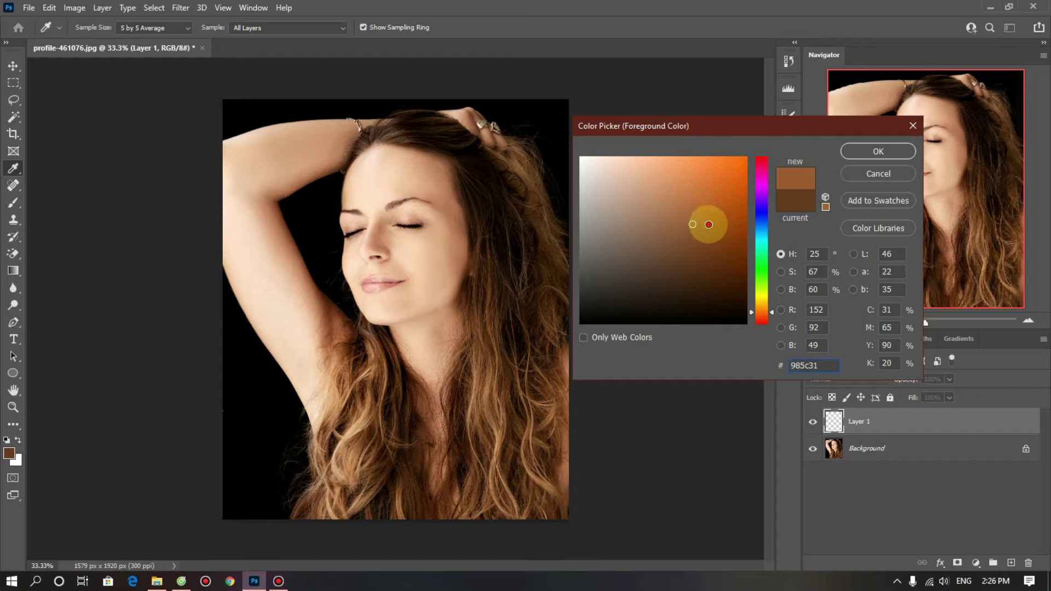
left_click(708, 224)
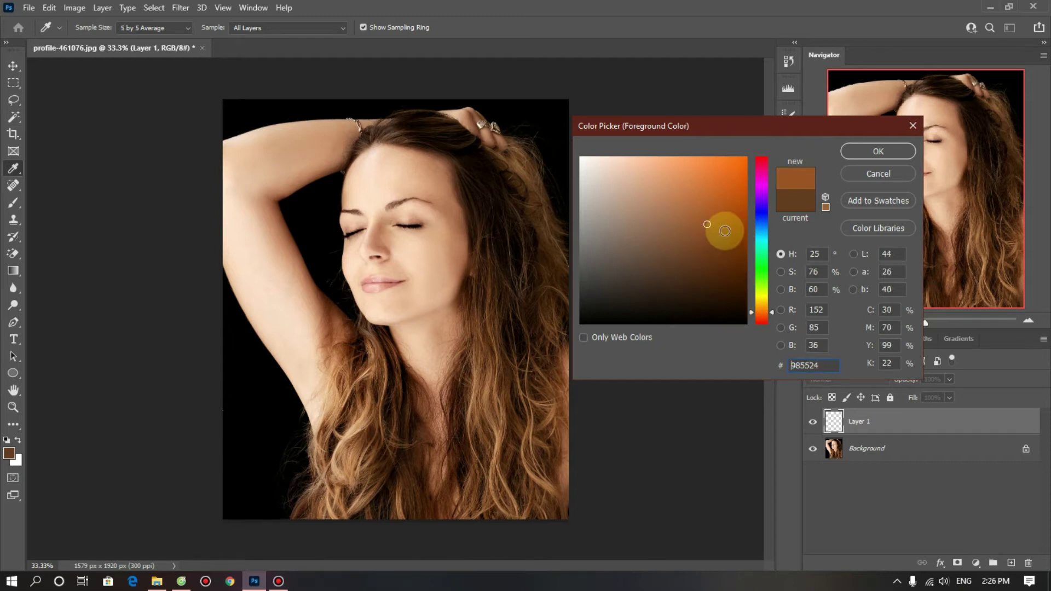
left_click(874, 153)
key("l")
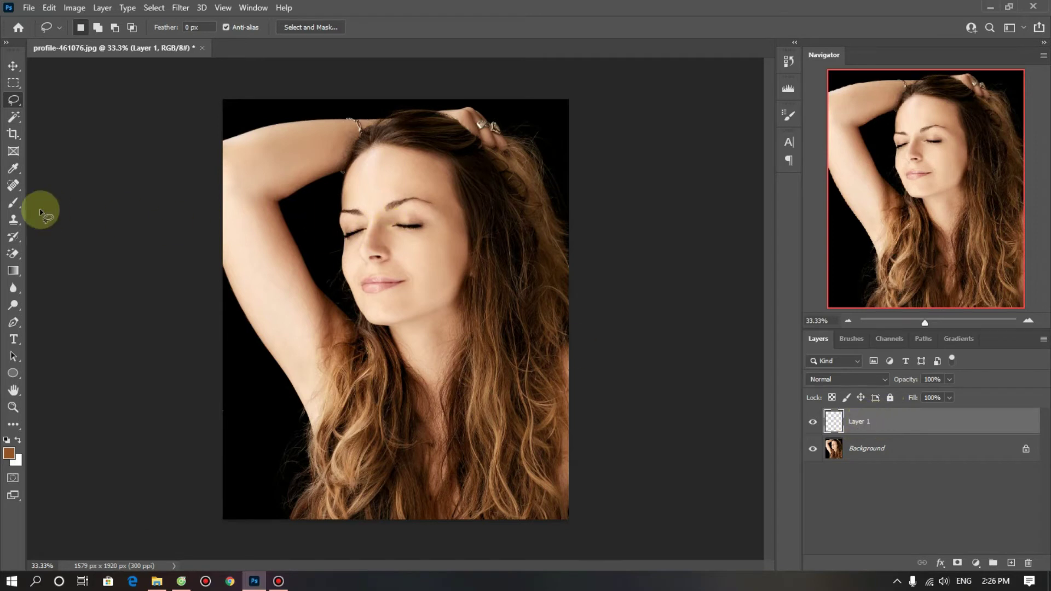
- Set up the Brush tool with the Soft Round Pressure Opacity preset and 50% flow
left_click(7, 207)
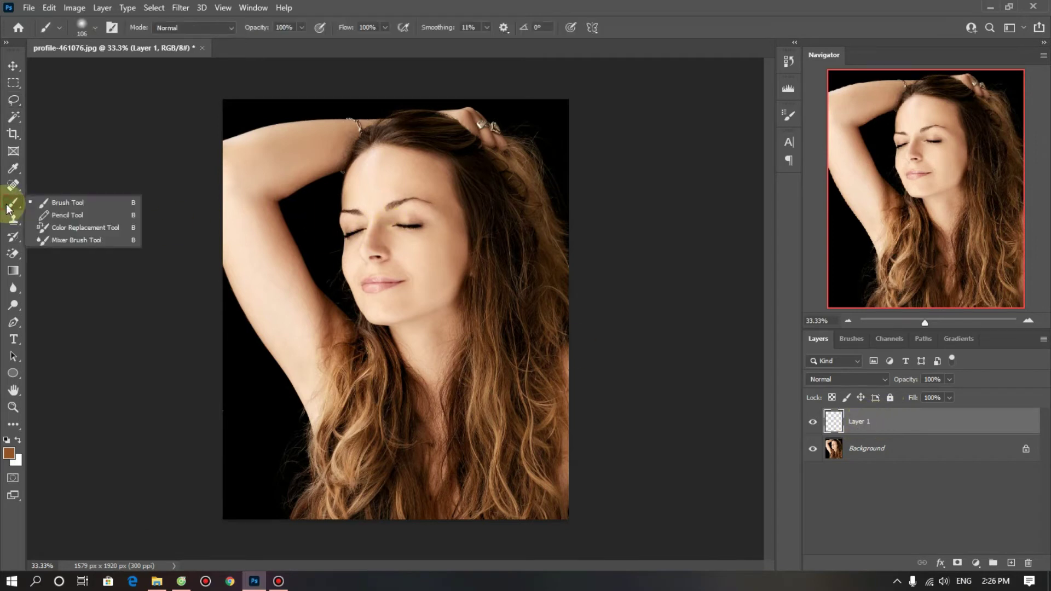
left_click(71, 203)
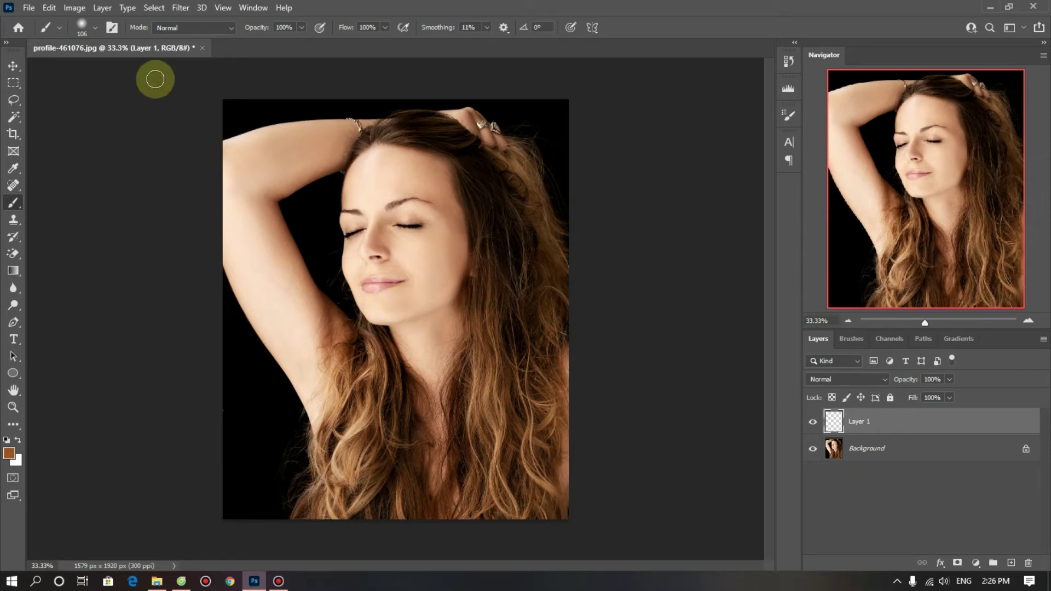
left_click(83, 29)
scroll(70, 171, "up", 1)
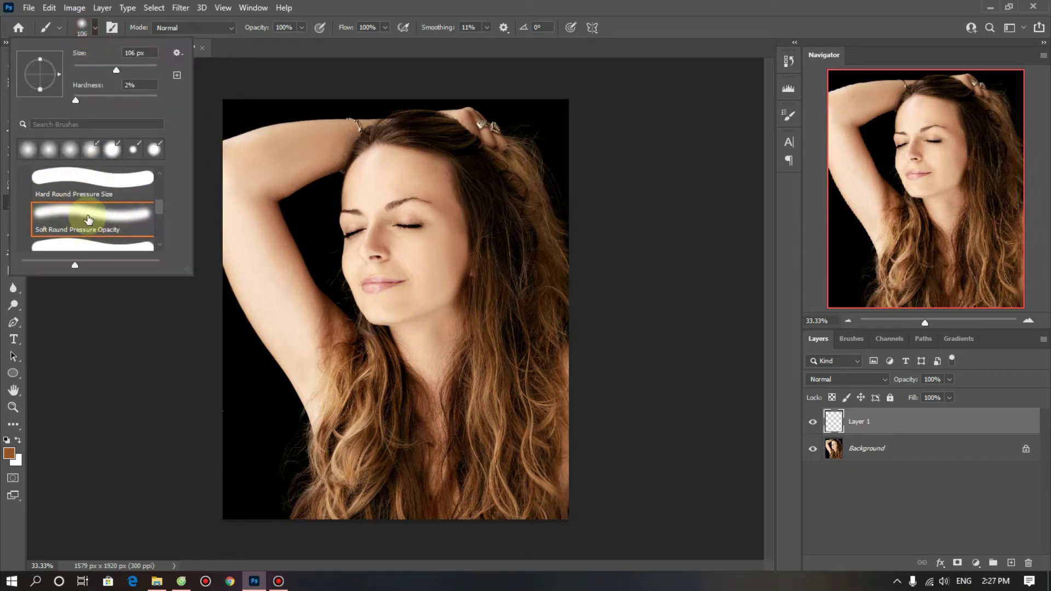
left_click(92, 221)
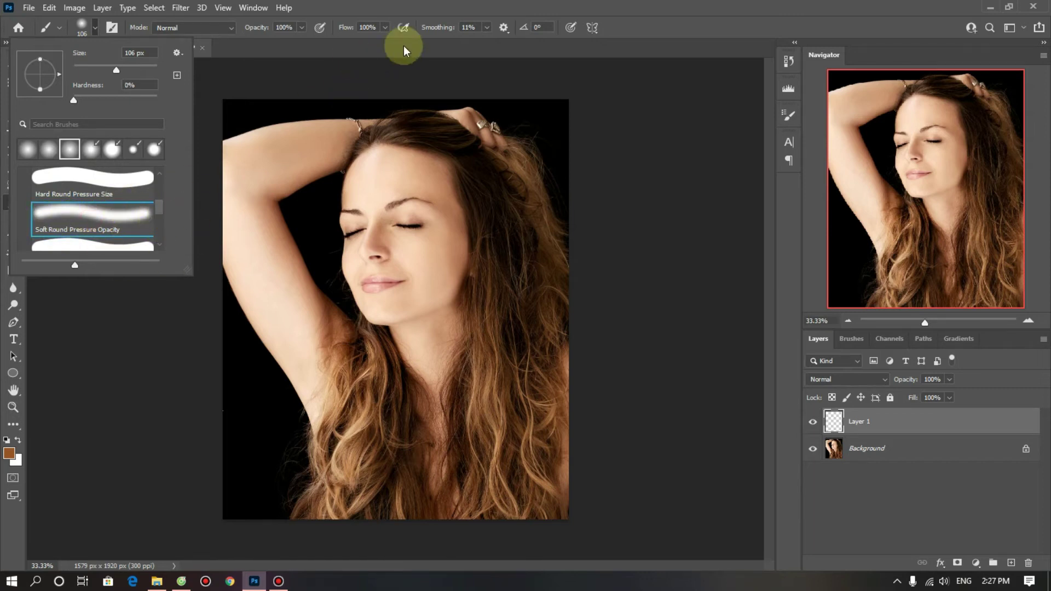
left_click(385, 27)
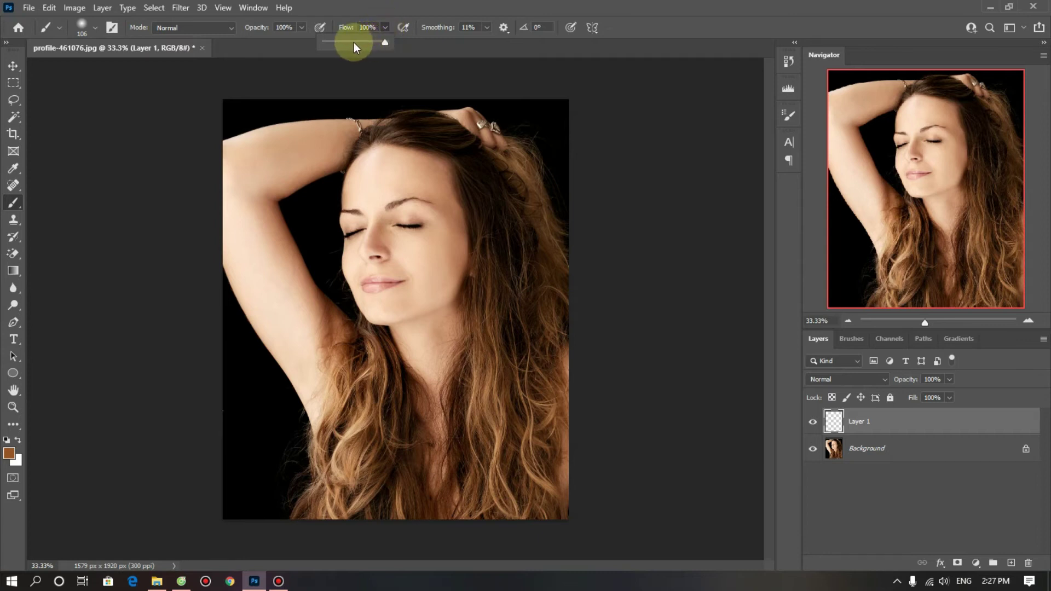
left_click_drag(356, 42, 355, 42)
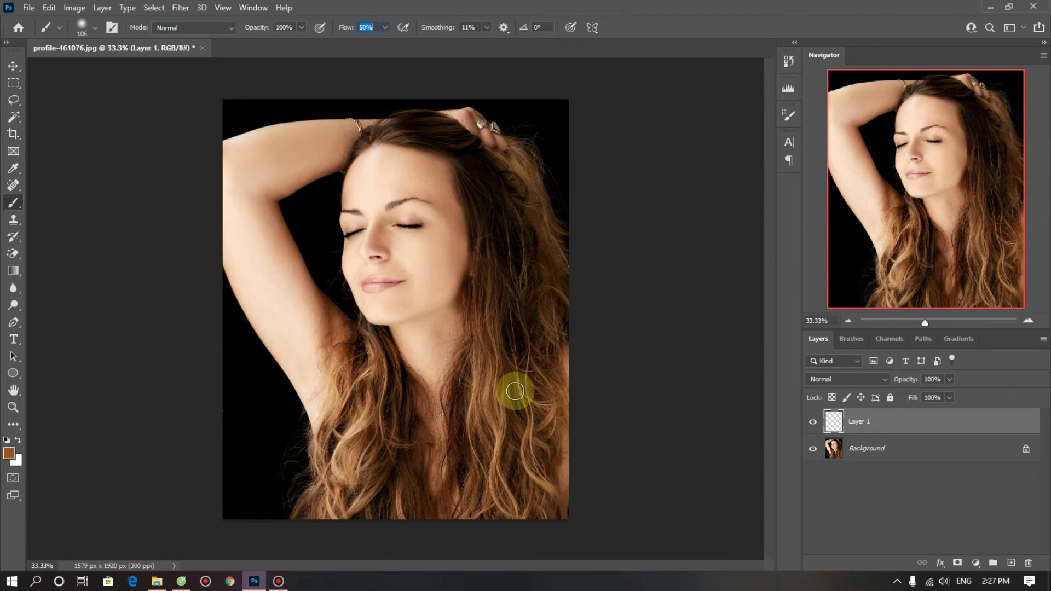
- Paint copper-orange over the hair lengths on the right and below the chin
mouse_move(488, 291)
left_mouse_down()
mouse_move(490, 381)
mouse_move(477, 439)
mouse_move(498, 343)
mouse_move(547, 225)
mouse_move(516, 157)
mouse_move(549, 242)
mouse_move(562, 381)
mouse_move(465, 345)
mouse_move(482, 345)
mouse_move(507, 312)
mouse_move(510, 373)
mouse_move(556, 363)
mouse_move(554, 429)
mouse_move(535, 430)
mouse_move(537, 487)
mouse_move(485, 476)
mouse_move(497, 434)
mouse_move(500, 468)
mouse_move(470, 481)
mouse_move(469, 512)
mouse_move(493, 512)
mouse_move(509, 465)
mouse_move(516, 520)
mouse_move(535, 487)
mouse_move(531, 461)
mouse_move(549, 493)
mouse_move(549, 429)
left_mouse_up()
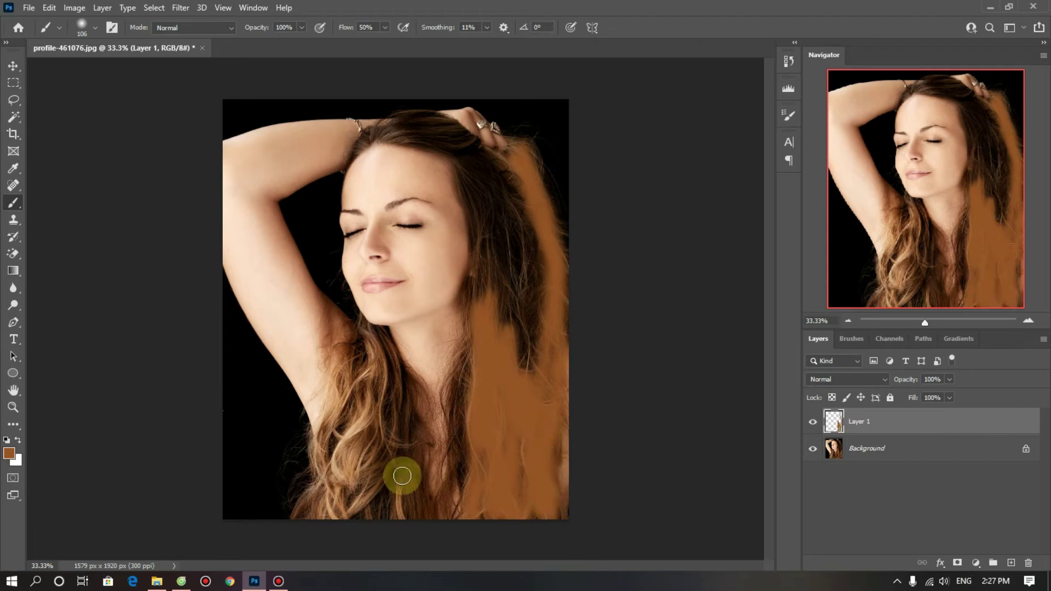
mouse_move(368, 336)
left_mouse_down()
mouse_move(368, 410)
mouse_move(352, 438)
mouse_move(351, 379)
mouse_move(324, 436)
mouse_move(319, 511)
mouse_move(356, 470)
mouse_move(345, 469)
mouse_move(379, 393)
mouse_move(352, 498)
mouse_move(368, 478)
mouse_move(392, 431)
mouse_move(387, 380)
left_mouse_up()
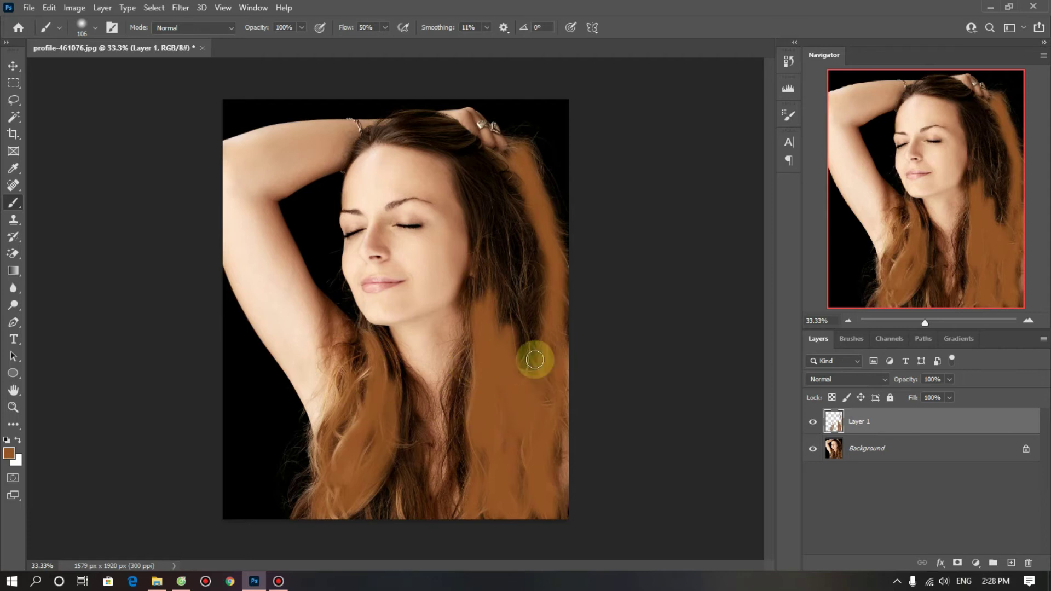
- Switch Layer 1's blend mode to Screen so the orange becomes a golden tint
left_click(885, 380)
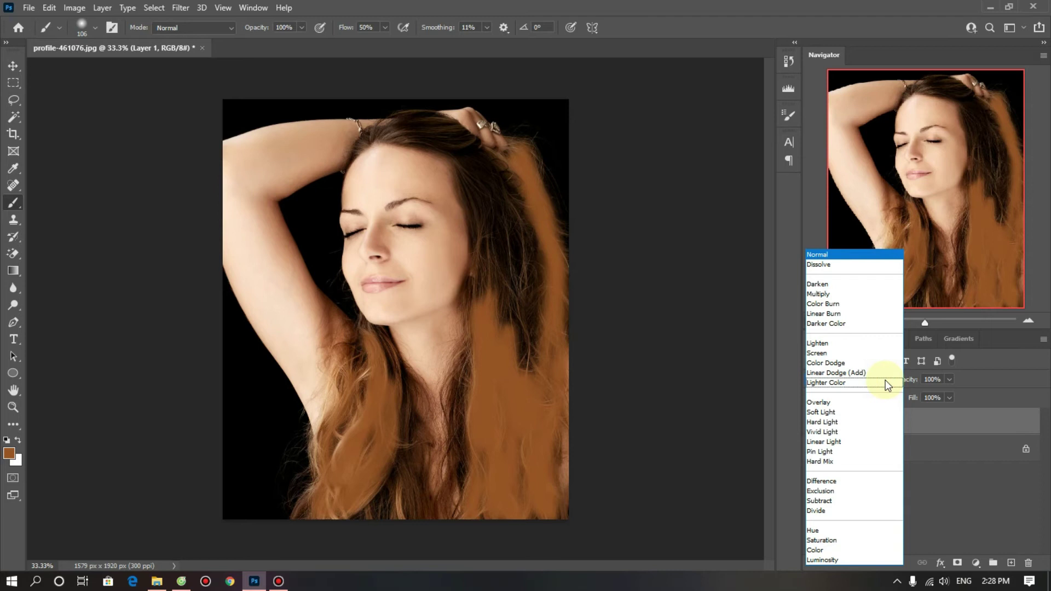
left_click(842, 354)
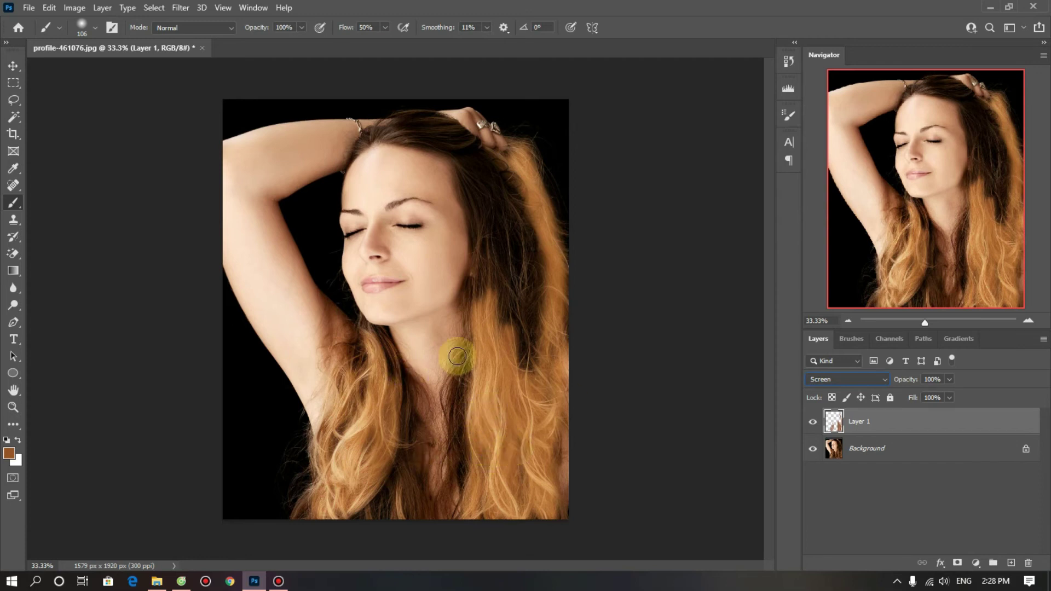
left_click(180, 7)
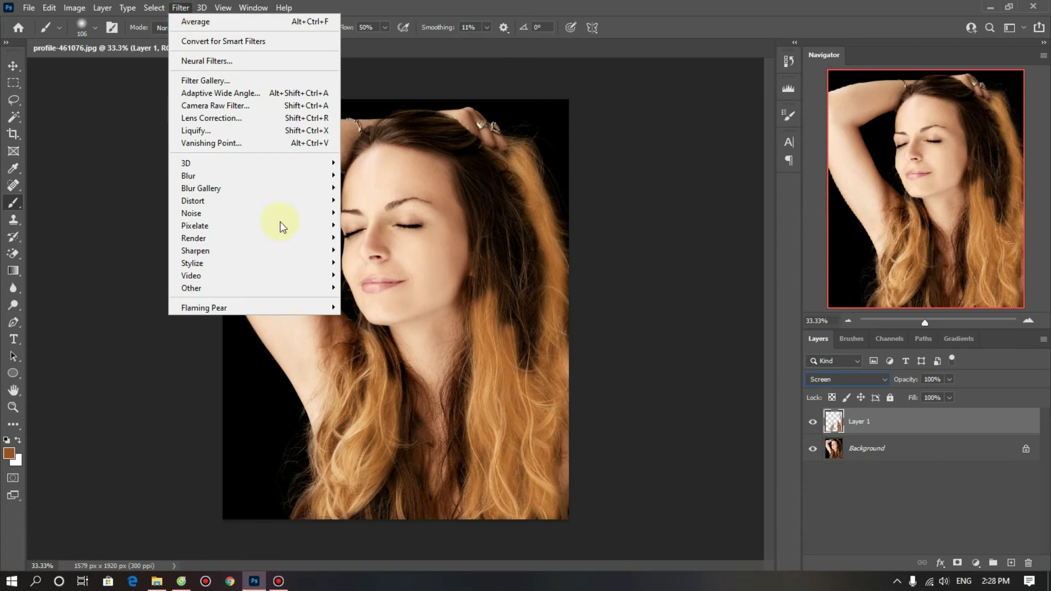
mouse_move(246, 176)
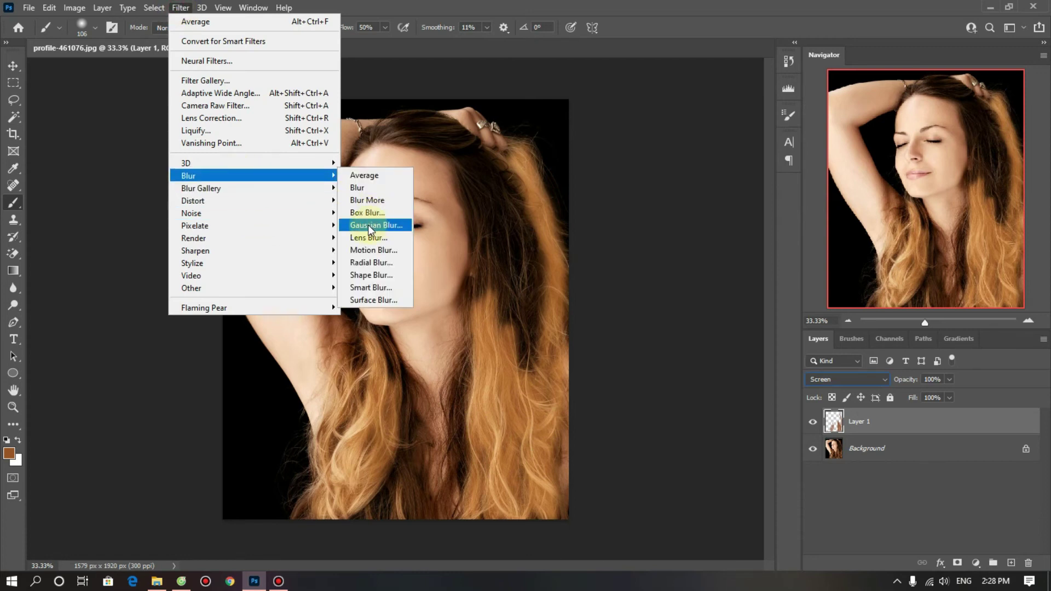
- Apply a Gaussian Blur of about 92.5 pixels radius to the golden layer
left_click(382, 226)
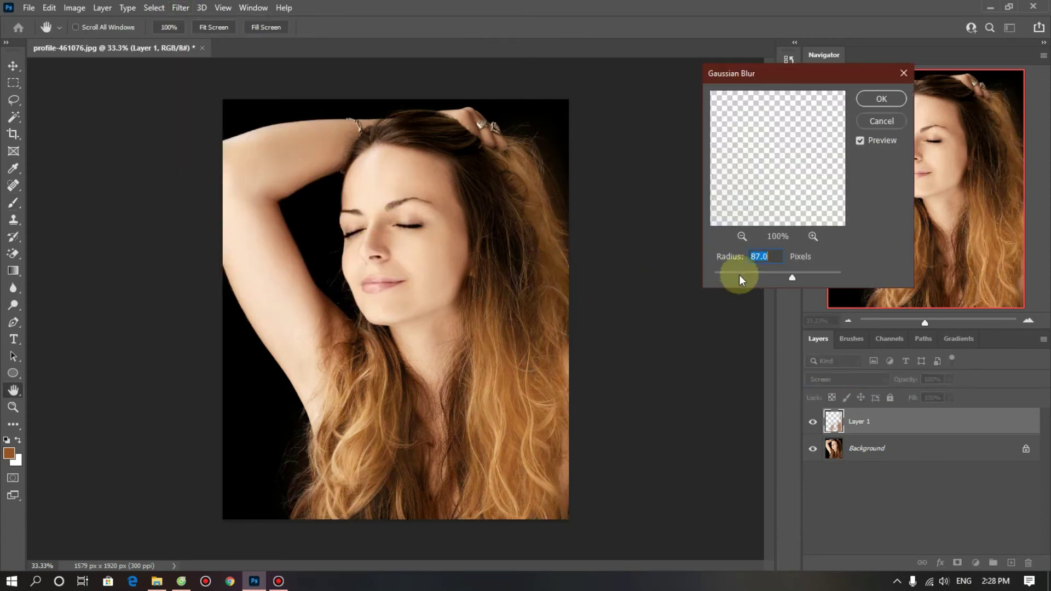
left_click_drag(739, 275, 714, 275)
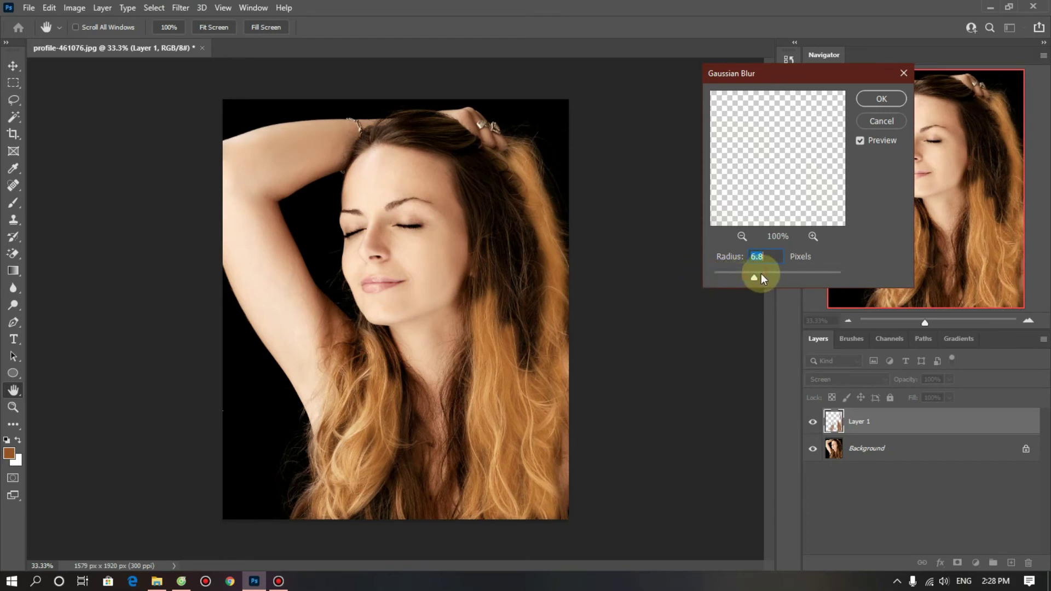
left_click_drag(768, 275, 778, 277)
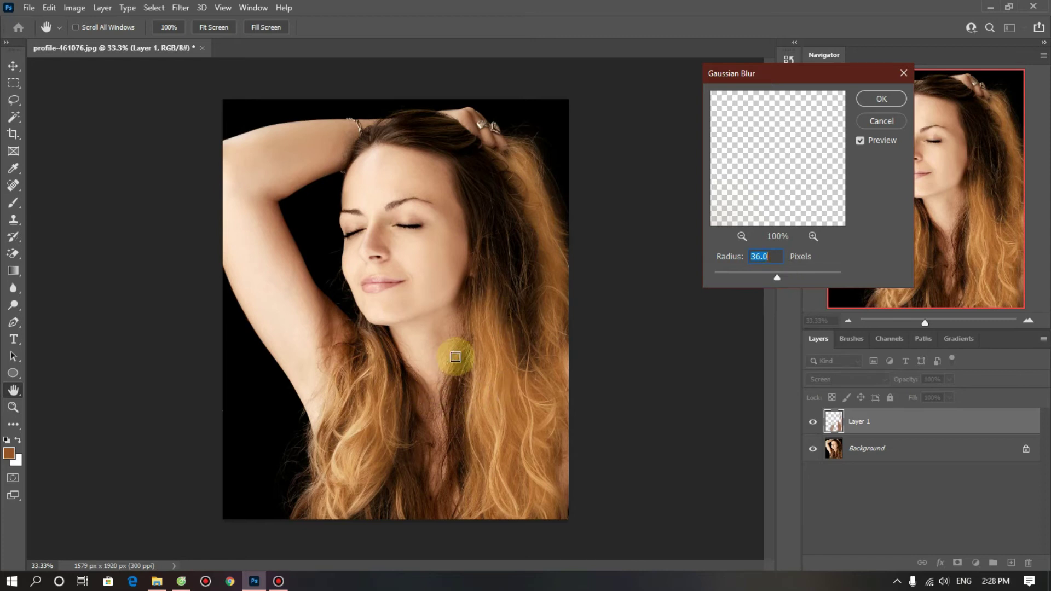
left_click_drag(786, 275, 797, 276)
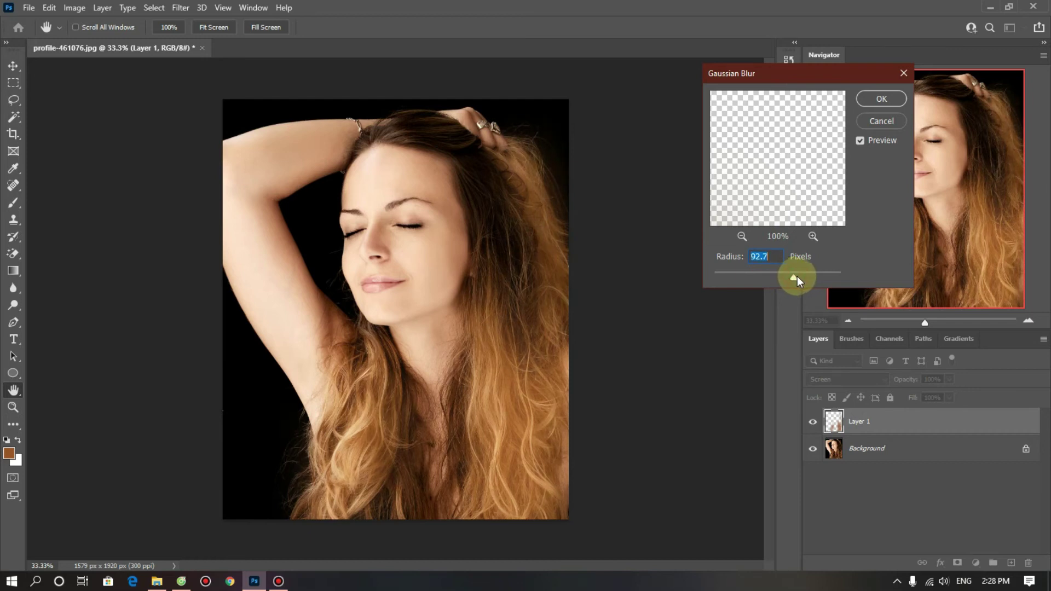
left_click(767, 257)
left_click(890, 100)
key("b")
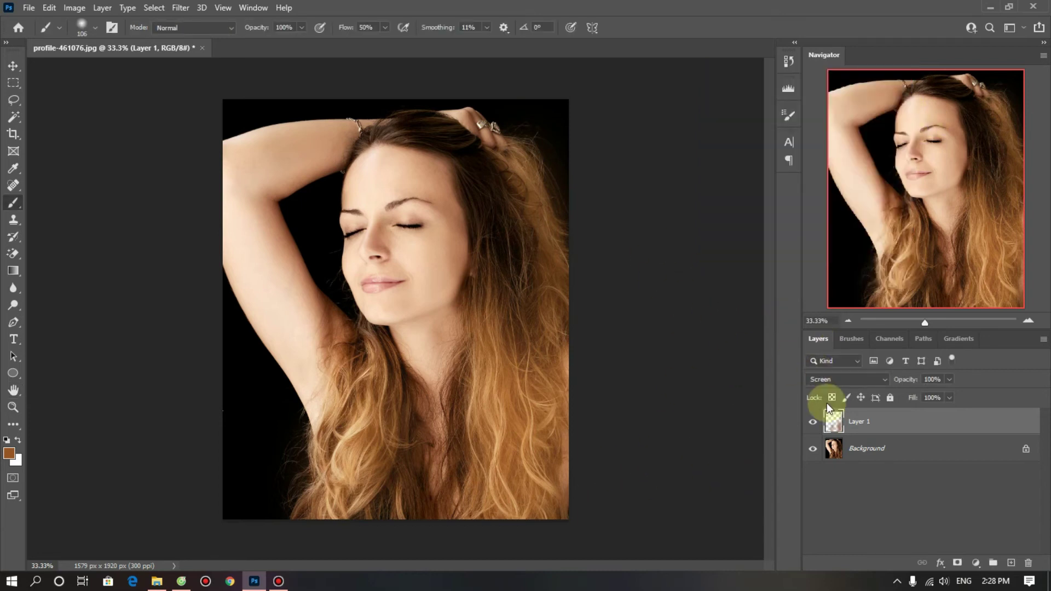
- Open Layer 1's Blending Options and move the Underlying Layer black slider right
right_click(871, 422)
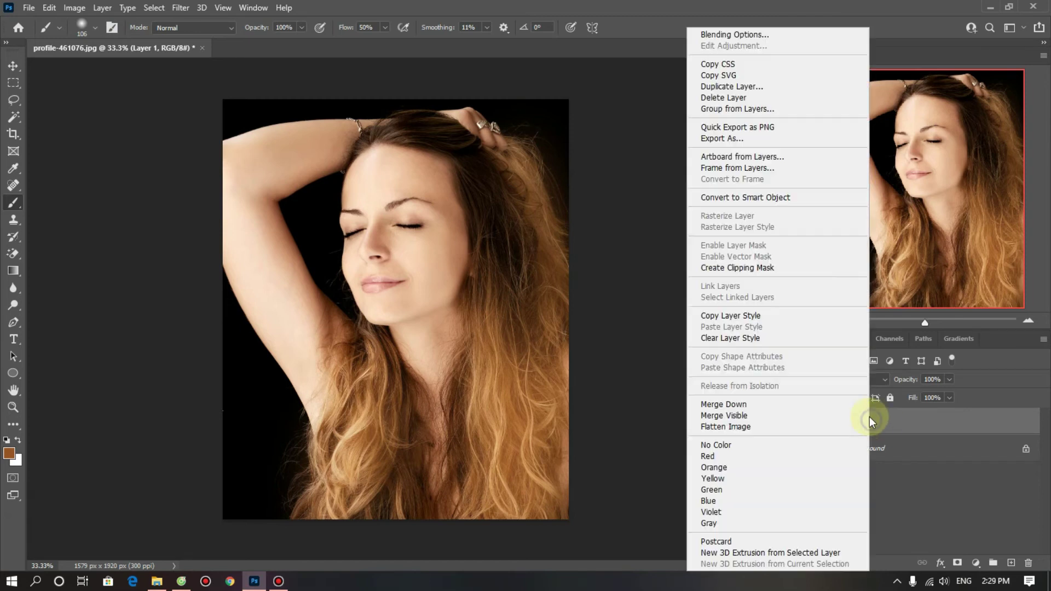
left_click(745, 35)
left_click_drag(536, 93, 667, 87)
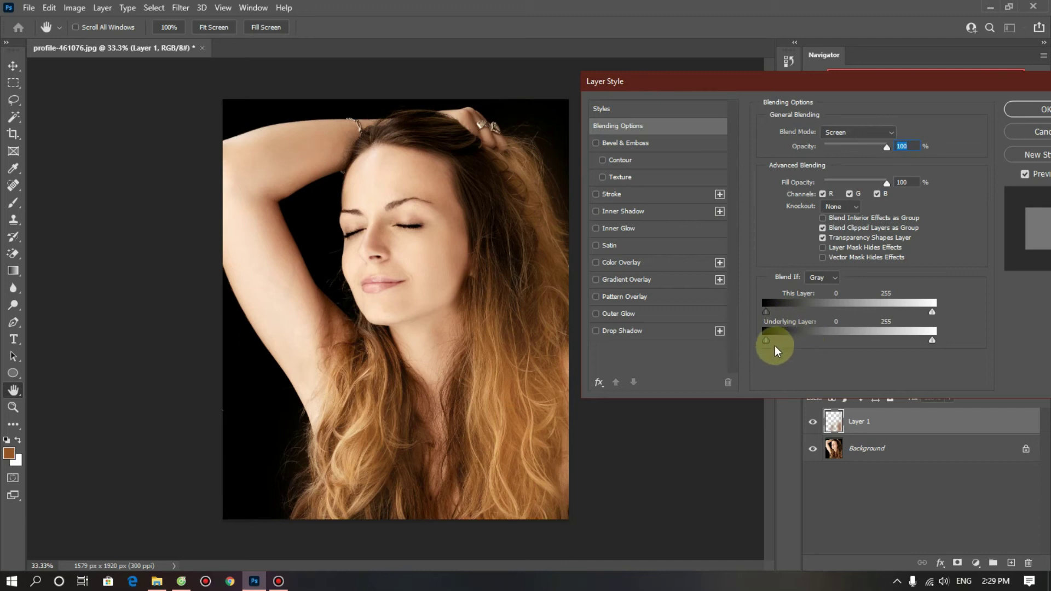
left_click_drag(767, 342, 782, 345)
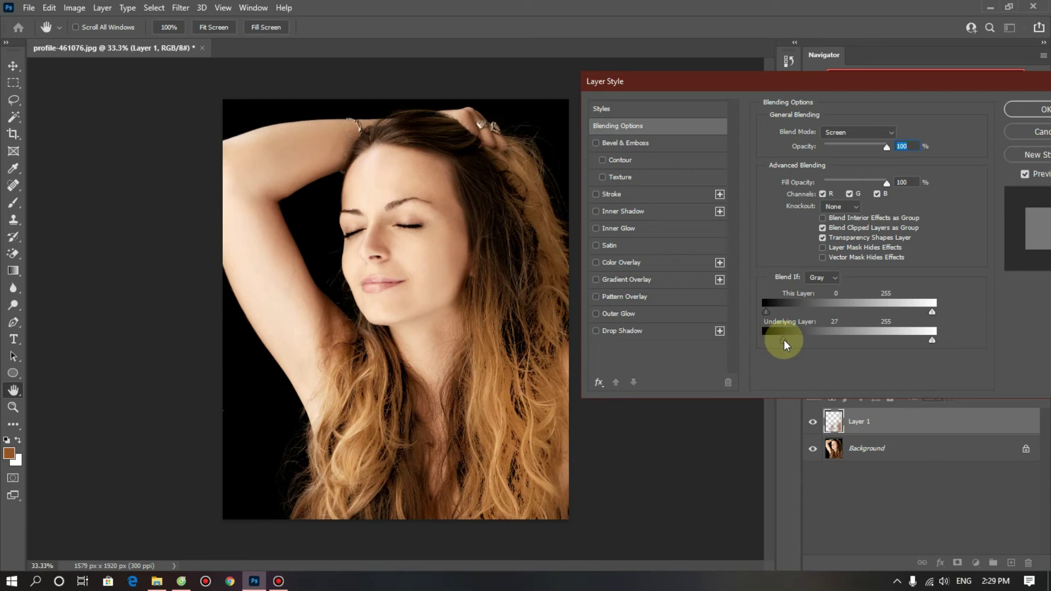
left_click_drag(785, 344, 785, 345)
- Split the Underlying Layer black slider to 57/156 for a soft fade and confirm
key("alt")
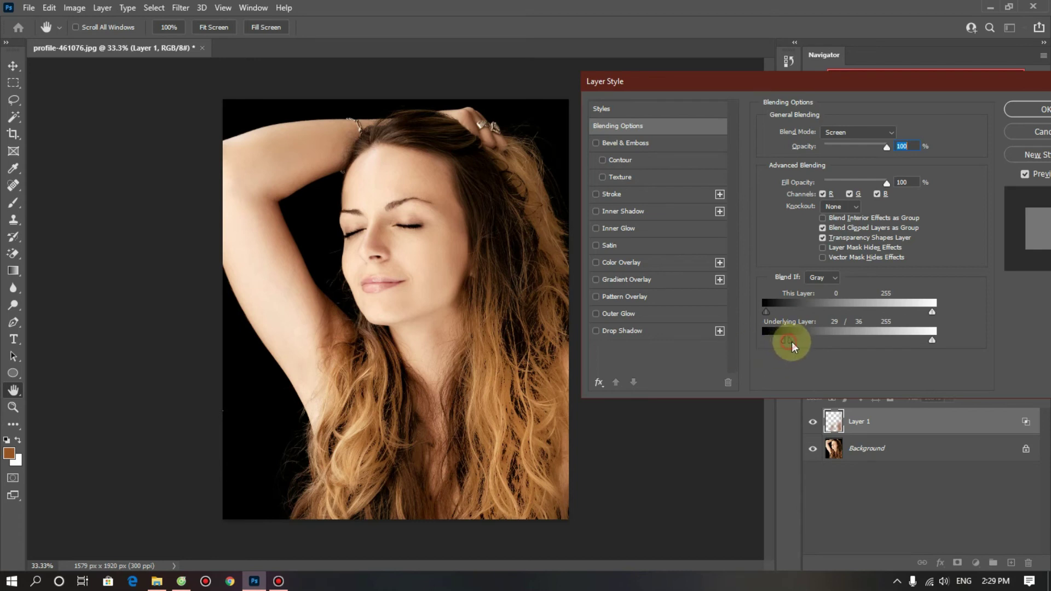
left_click_drag(789, 345, 844, 340)
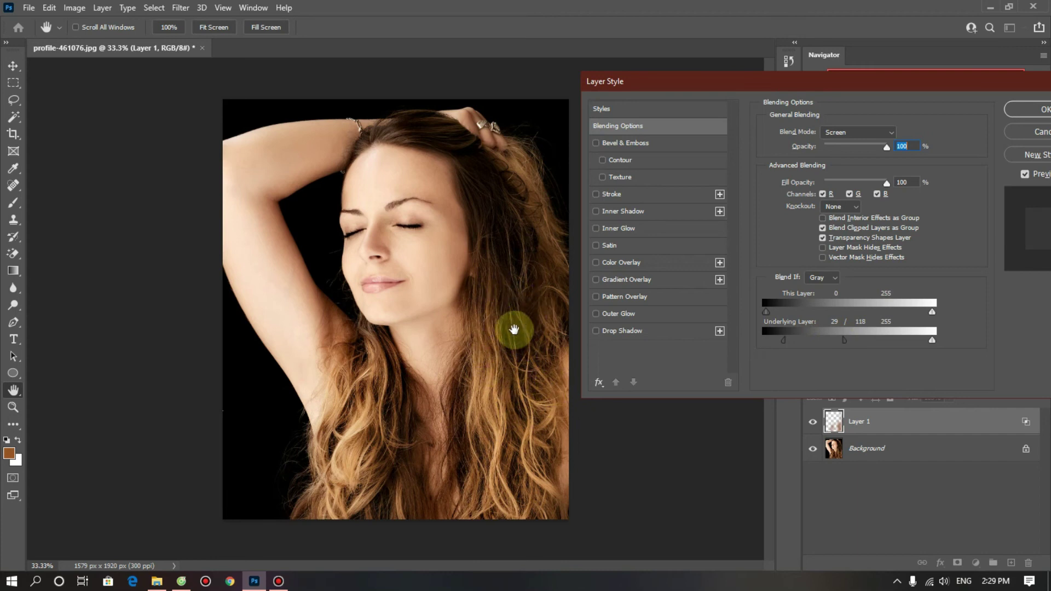
left_click_drag(844, 343, 867, 346)
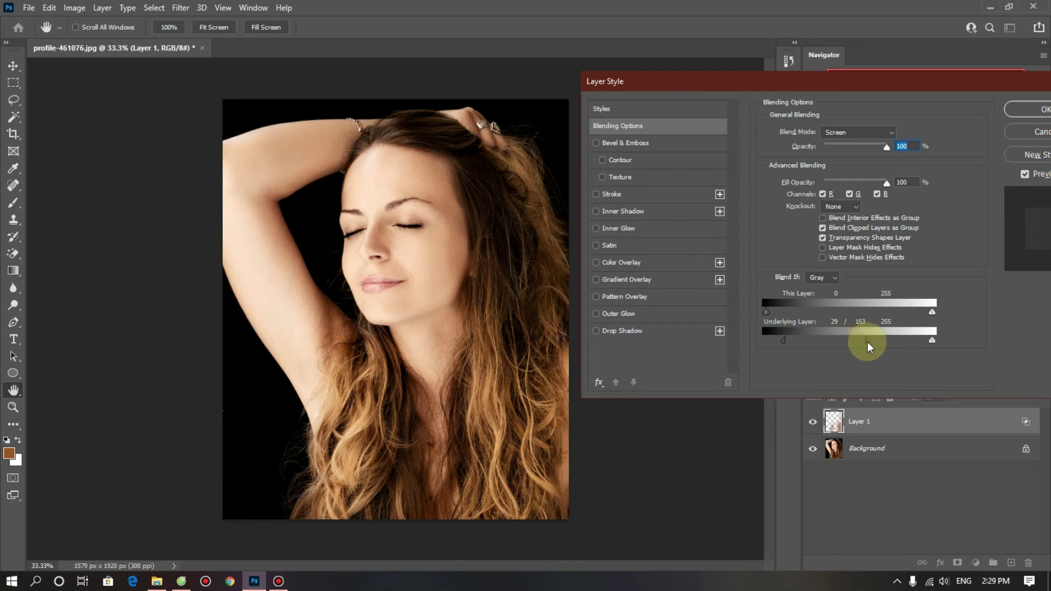
left_click_drag(784, 341, 798, 342)
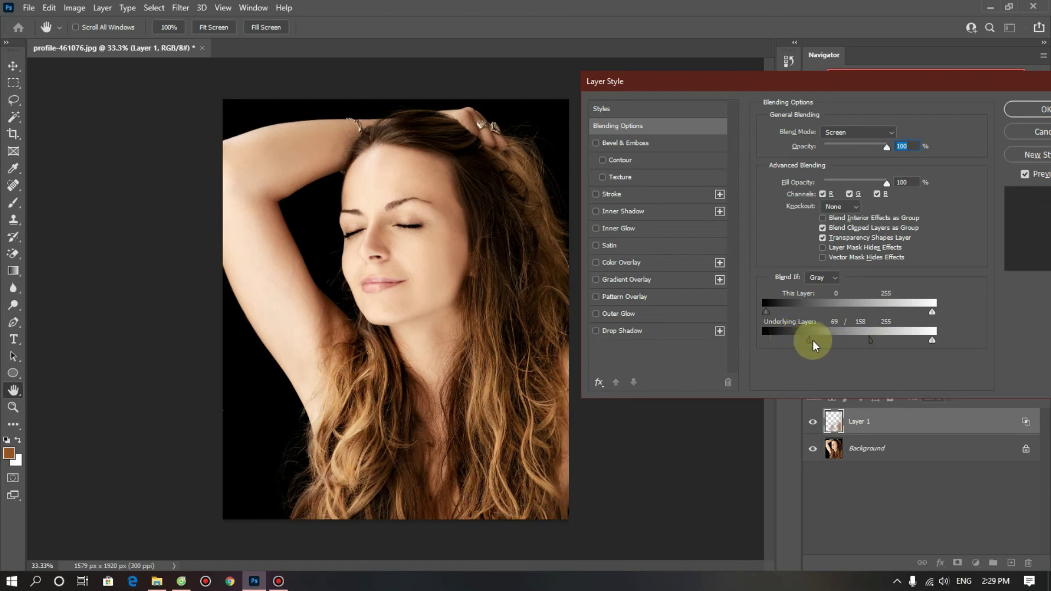
mouse_move(799, 344)
left_mouse_down()
mouse_move(778, 341)
mouse_move(804, 346)
left_mouse_up()
left_click_drag(838, 82, 832, 81)
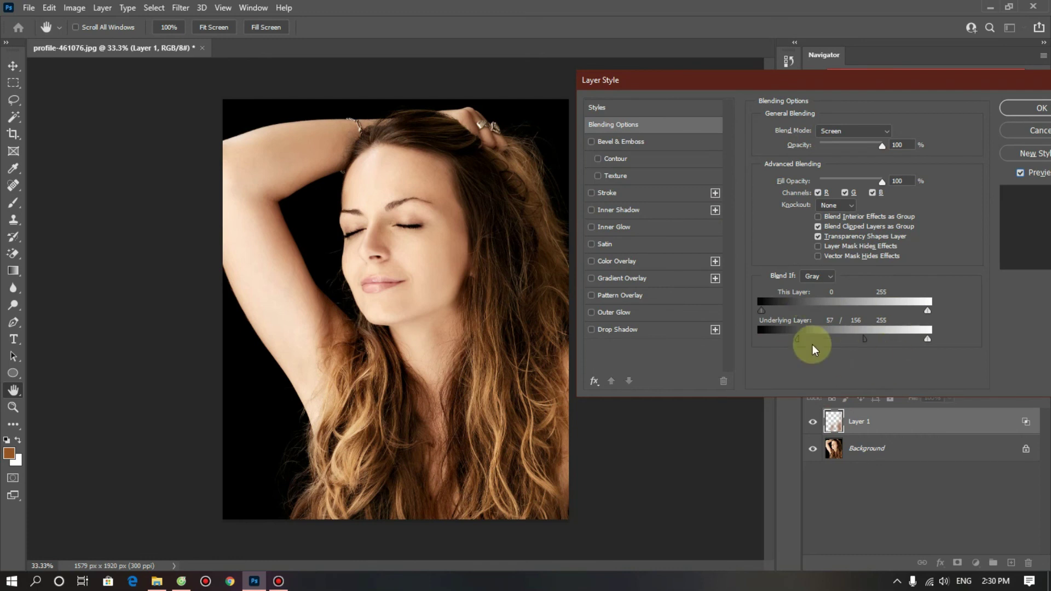
left_click(1023, 114)
key("b")
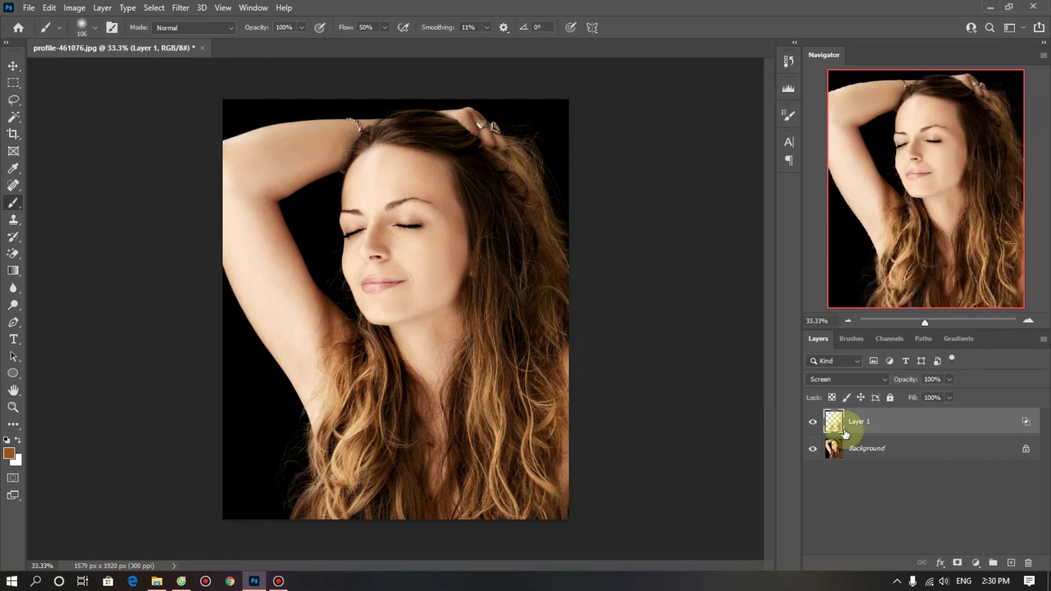
left_click(814, 425)
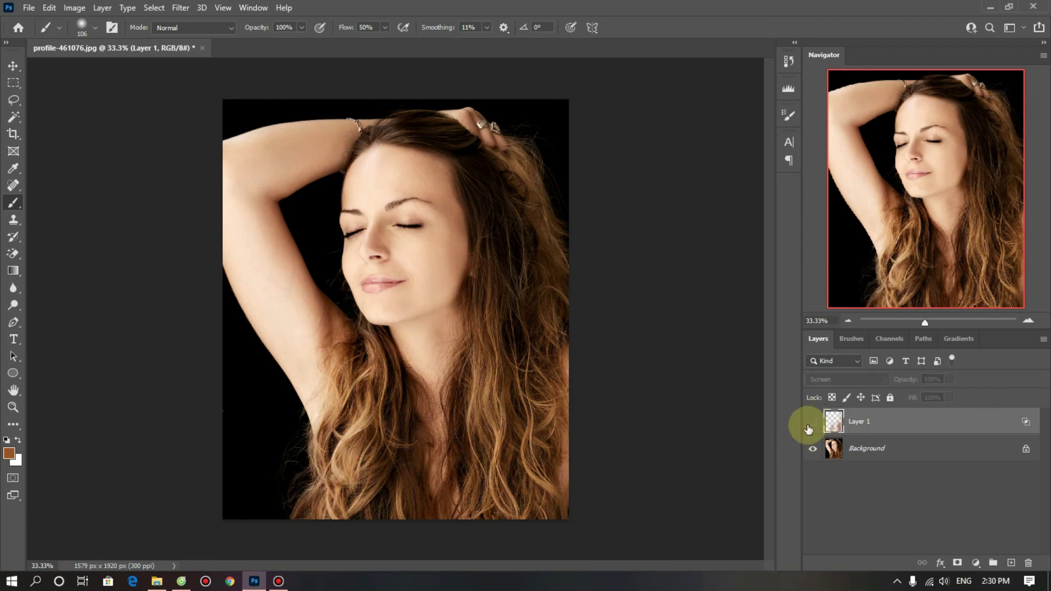
left_click(811, 426)
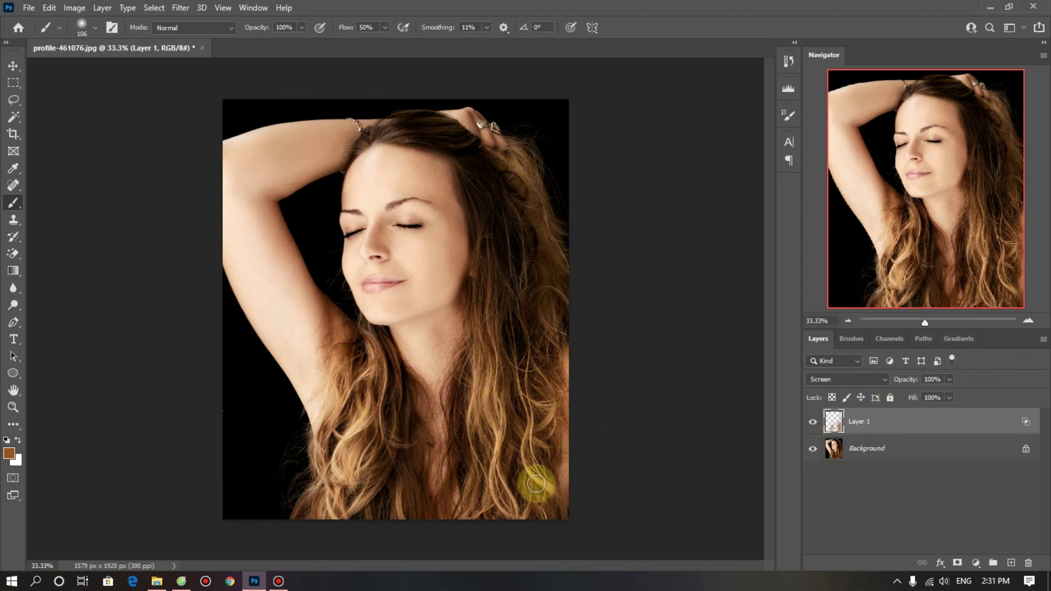
left_click(951, 382)
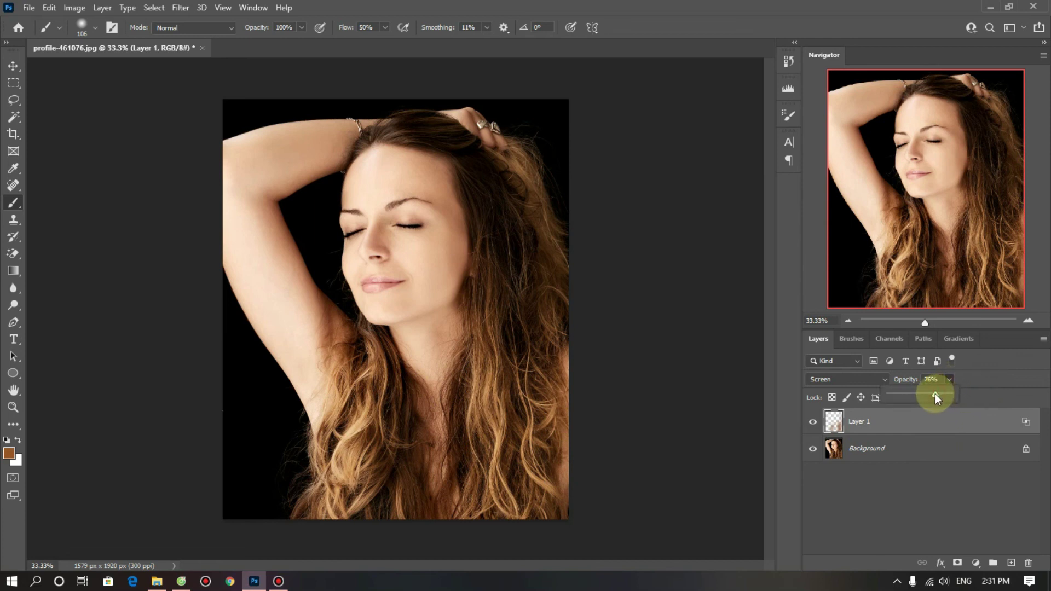
left_click(902, 485)
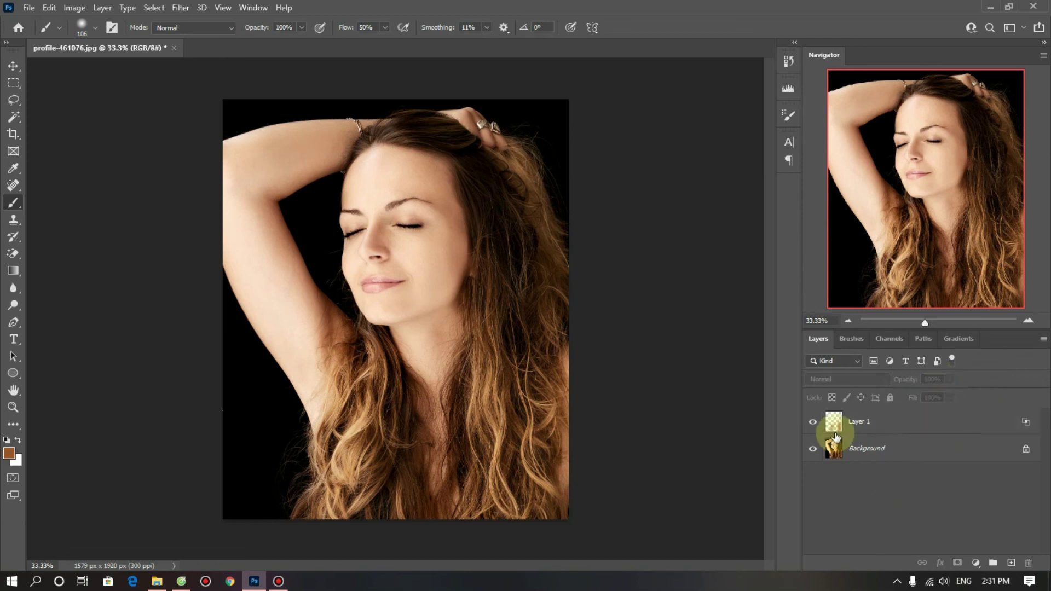
left_click(818, 426)
left_click(816, 427)
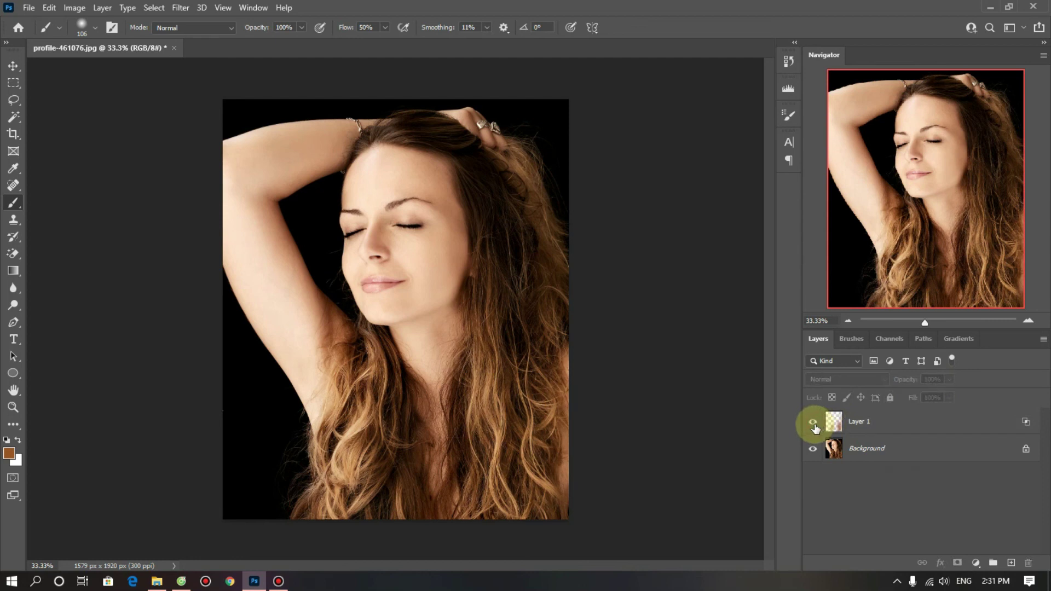